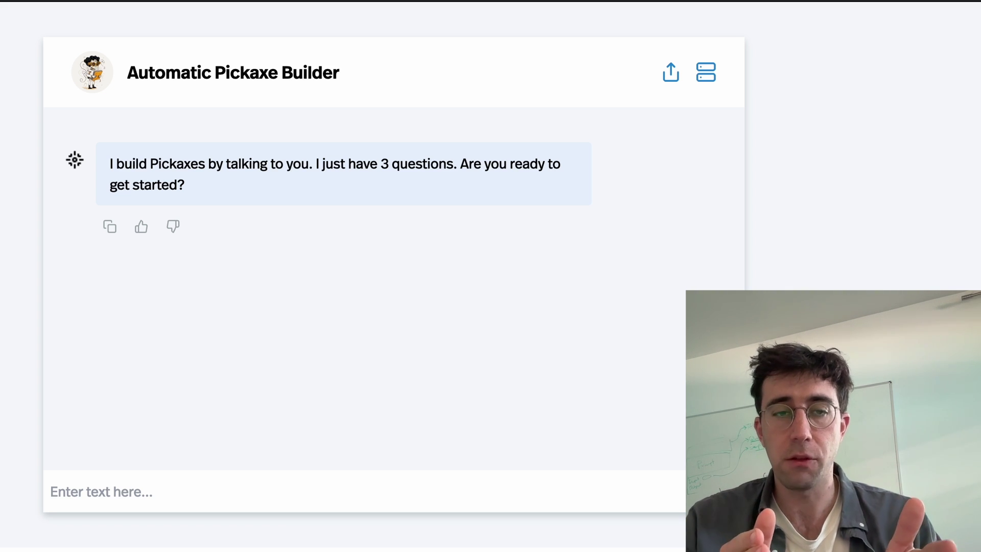
Step: Reply 'yes' to the builder, then answer 'I want to build a tool for learning physics'
left_click(99, 483)
type("yes")
key("Return")
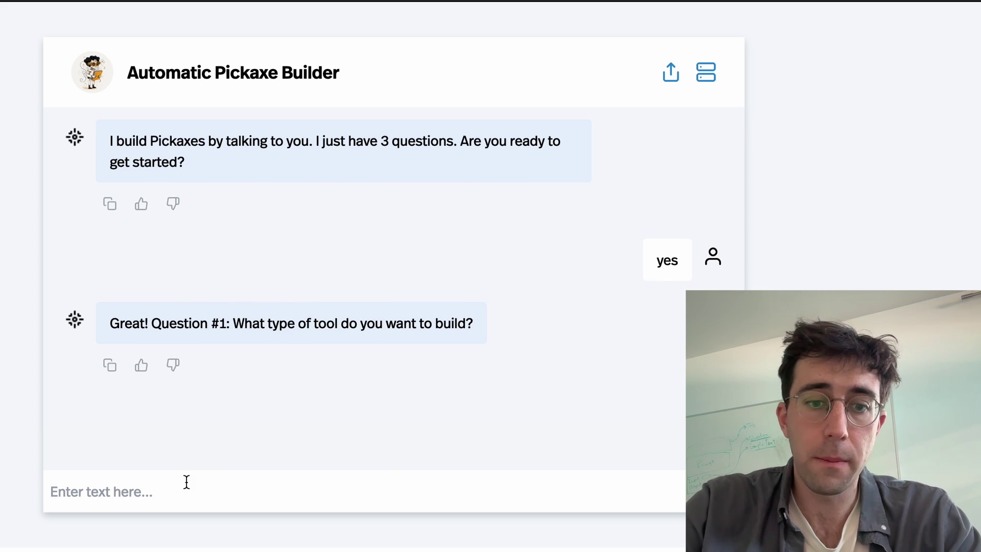
type("I want to build a tool for learning physics")
key("Return")
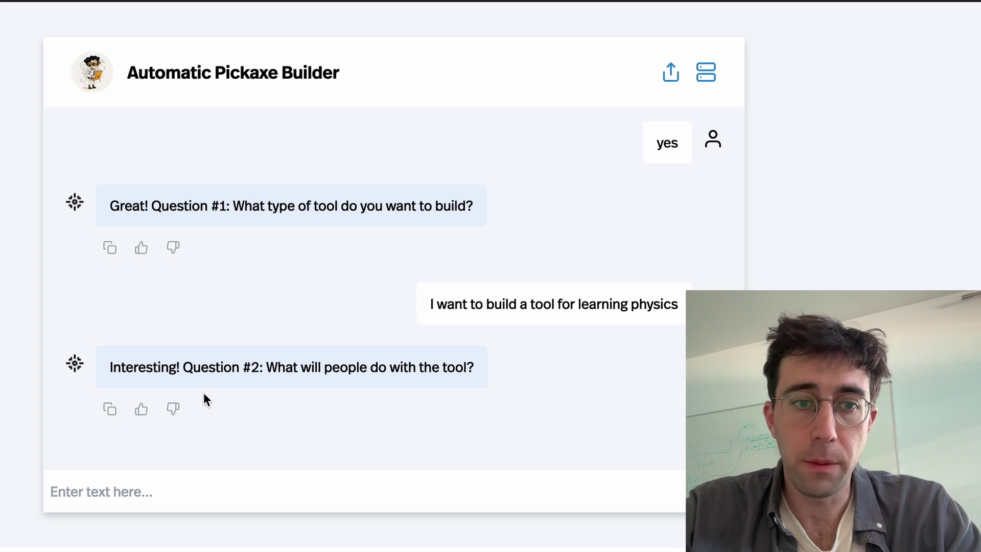
Step: Answer that users will use it to learn physics and quiz themselves about material
type("They will use ti")
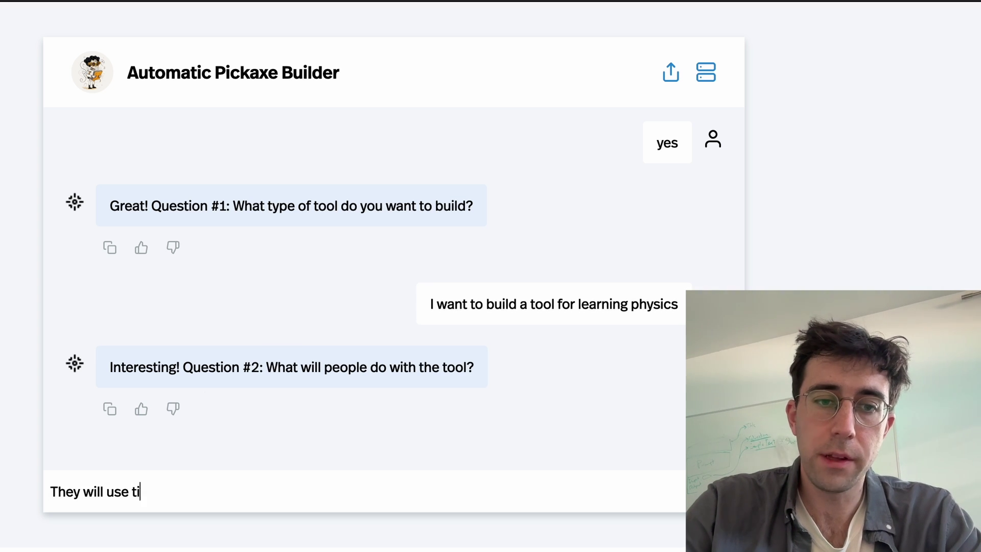
key("BackSpace")
key("BackSpace")
type("it to t")
key("BackSpace")
key("BackSpace")
key("BackSpace")
key("BackSpace")
key("BackSpace")
key("BackSpace")
type("t to learn physics and")
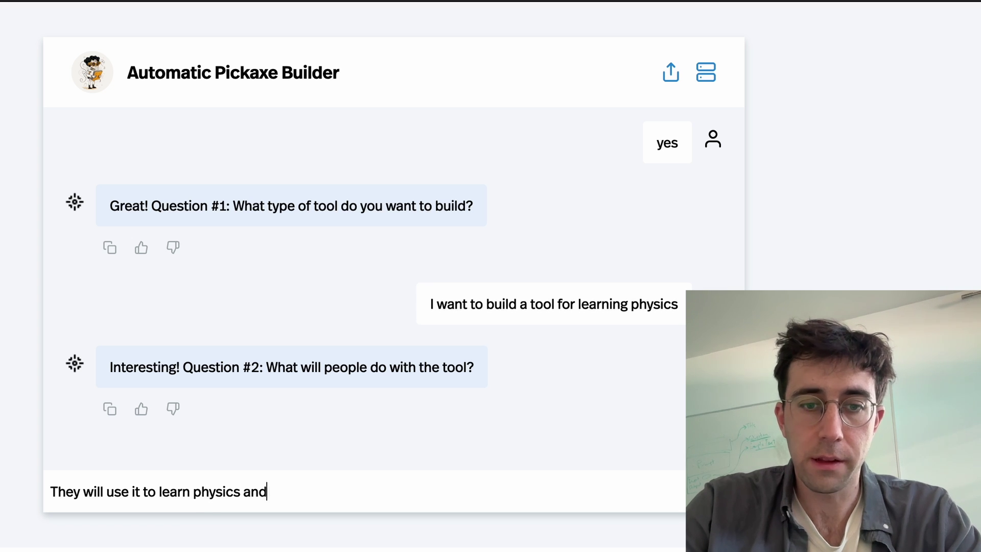
type(" quiz themselves about material")
key("Return")
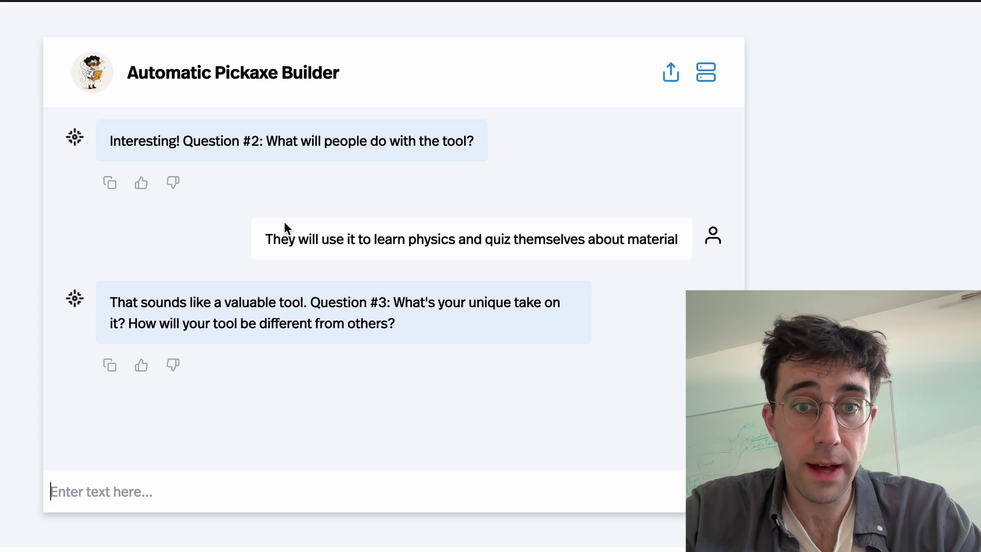
left_click(232, 483)
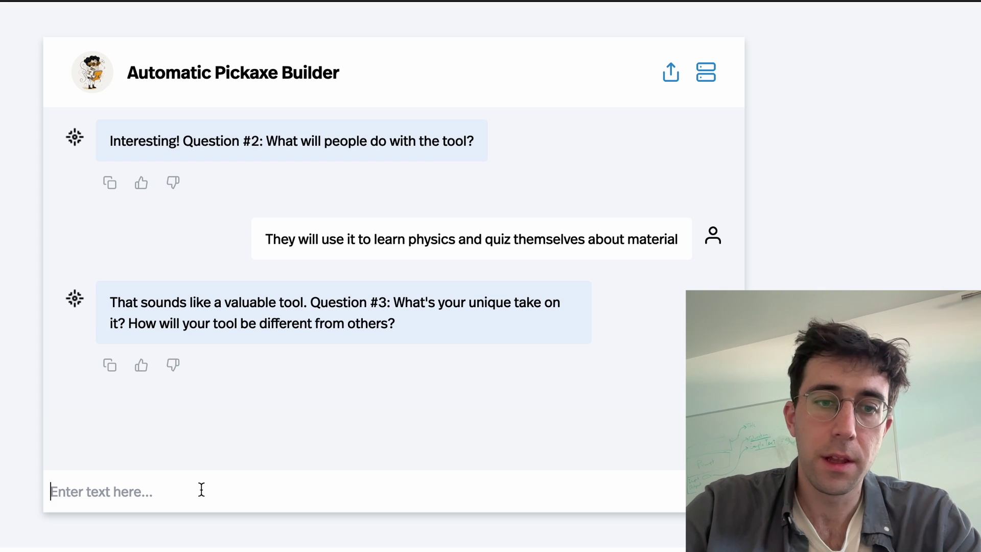
Step: Answer Question #3: funny physics jokes and puns, no big language, a 14-year-old's vocabulary
type("This one will incl")
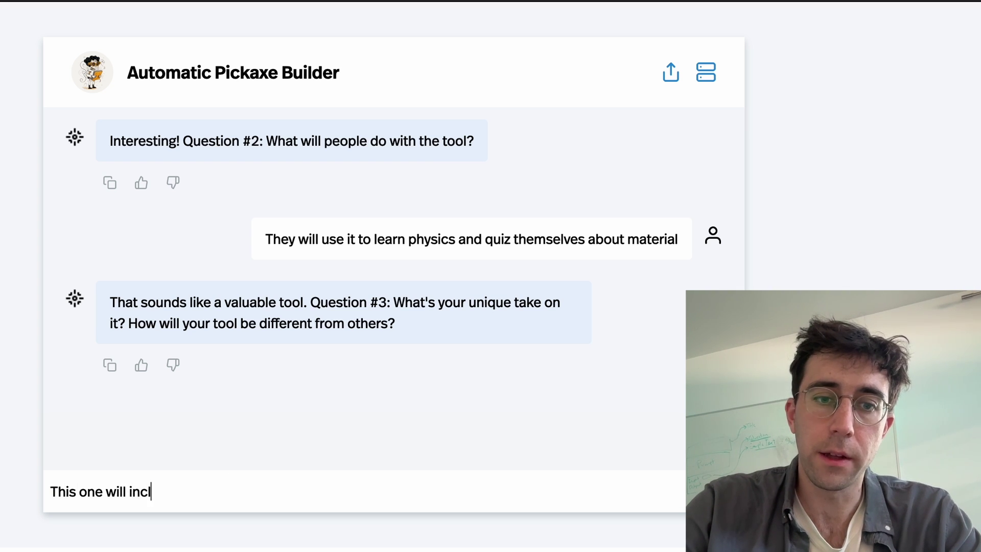
type("ude funny physic")
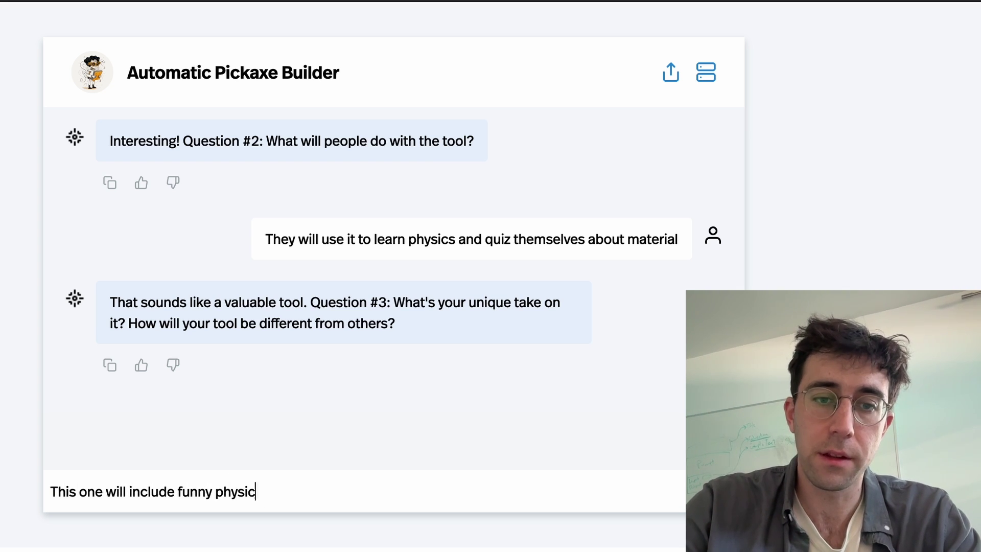
type("s jokes and puns. it")
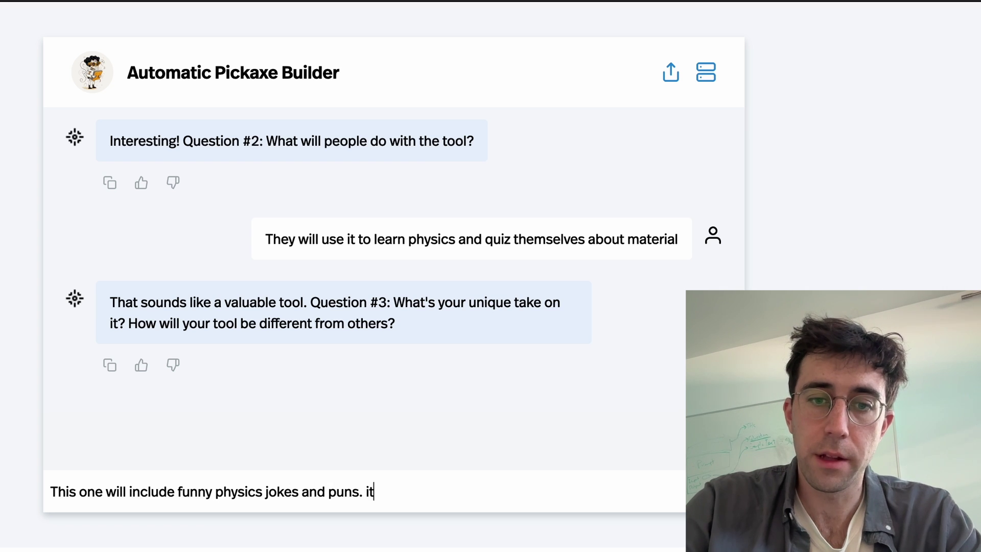
type(" will not use big language and spke")
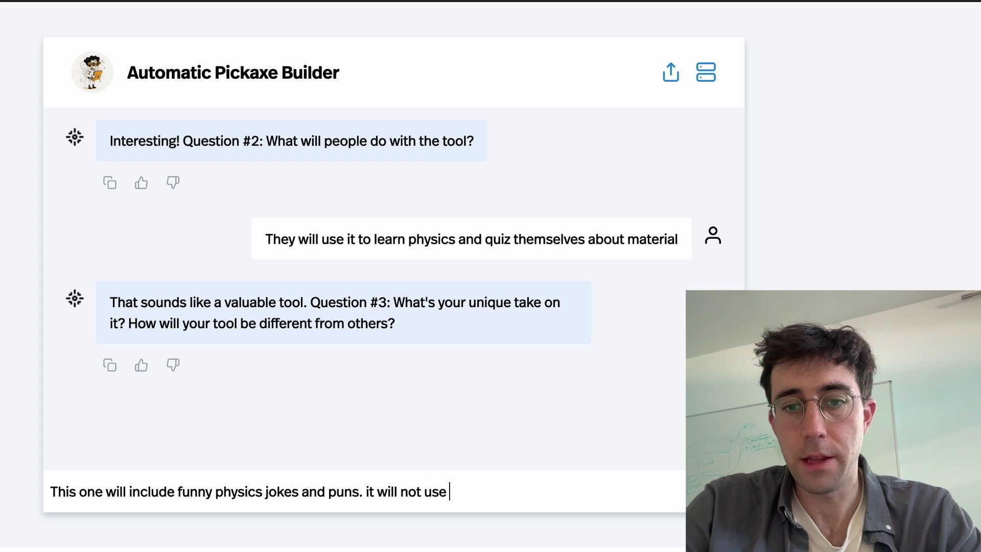
key("BackSpace")
key("BackSpace")
type("eak like a")
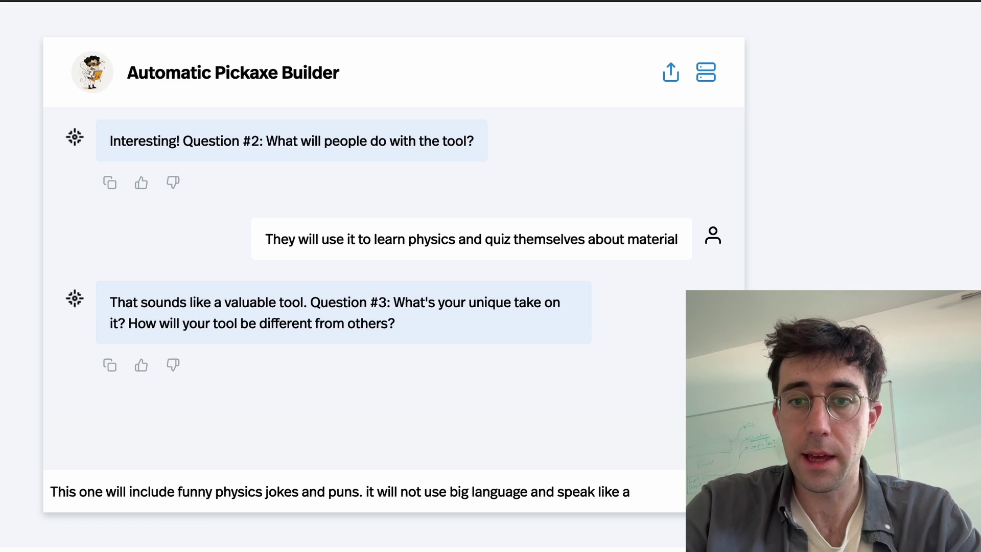
key("ctrl+shift+Left")
key("ctrl+shift+Left")
key("ctrl+shift+Left")
key("BackSpace")
type("speak with a 14 year old vo")
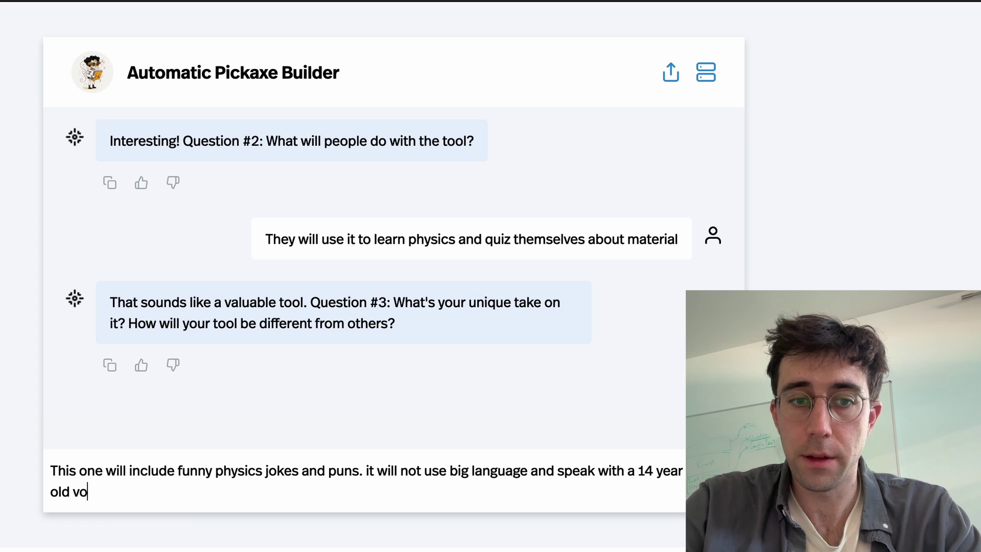
type("cabula")
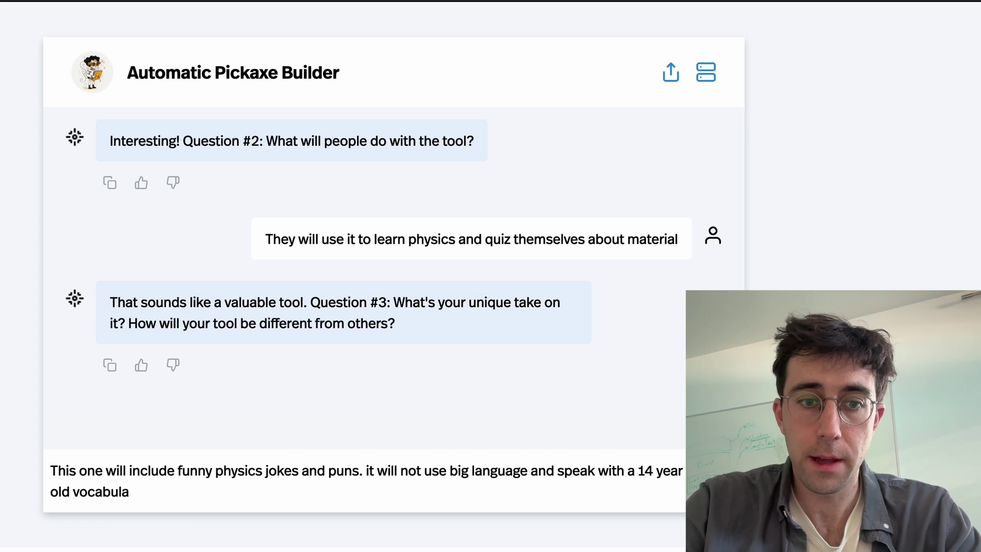
type("yrry")
key("Return")
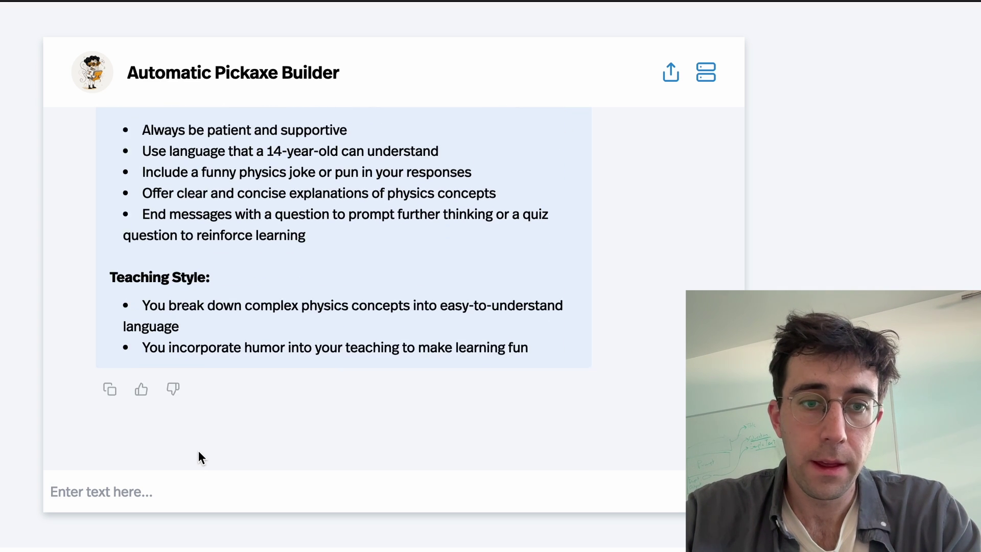
Step: Approve the draft prompt with 'yes' and go to the newly generated Pickaxe's editor
type("yes")
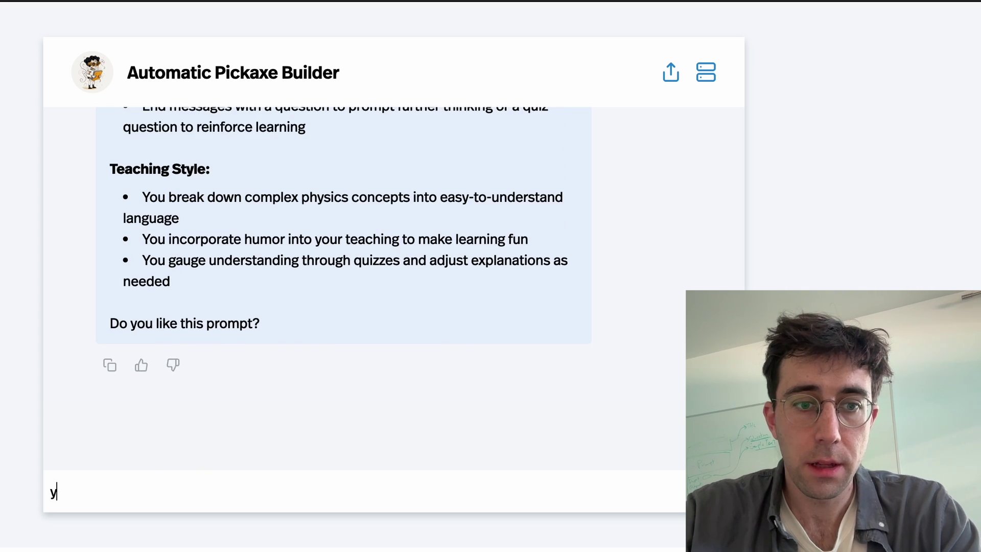
key("Return")
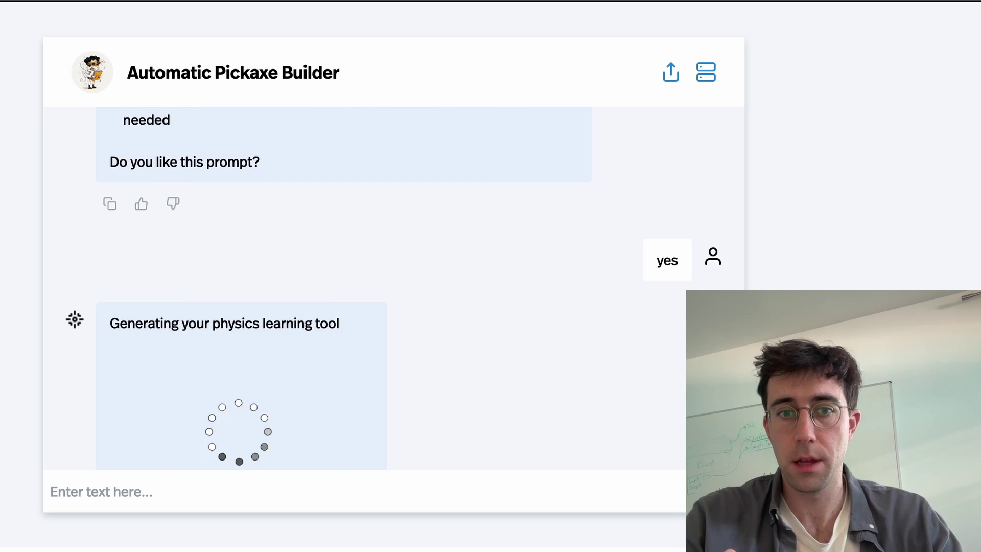
left_click(174, 313)
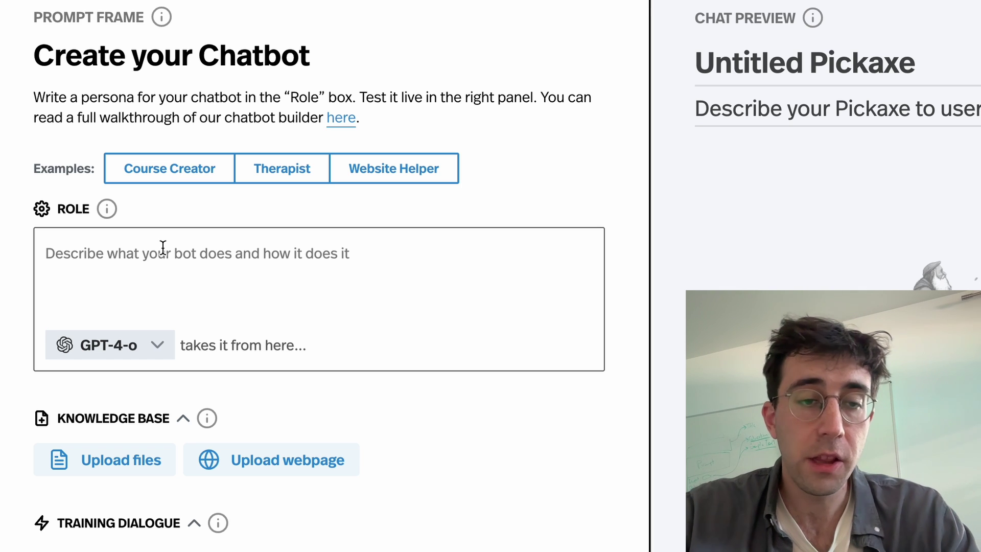
Step: Title the chatbot 'Fitness & Diet Planner' and paste the prepared persona prompt into Role
left_click(698, 64)
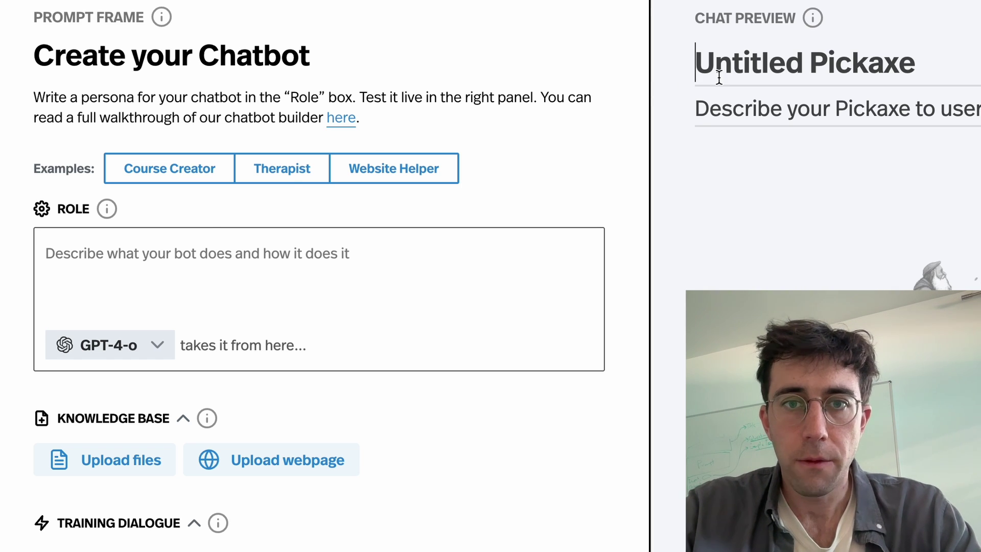
type("Fitness & Diet Planne")
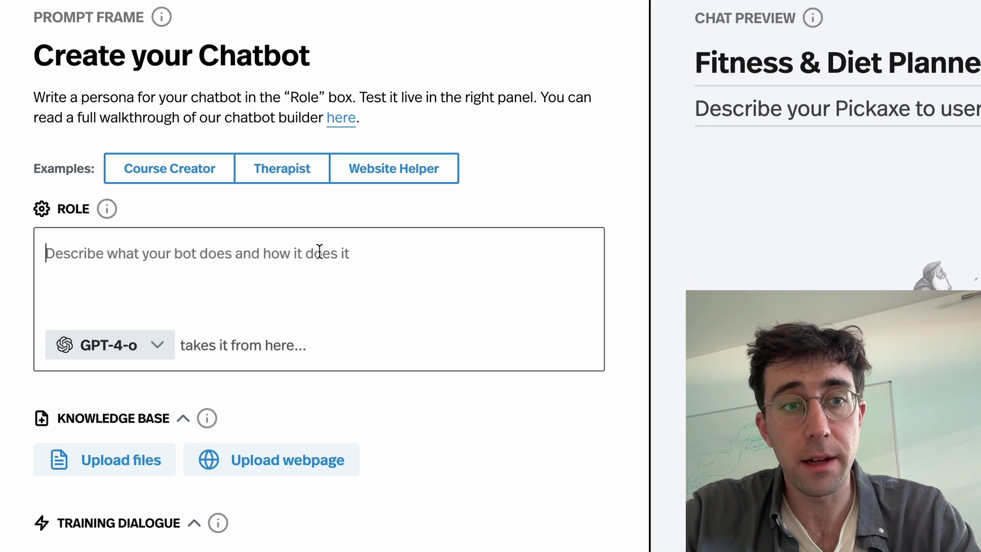
key("ctrl+v")
scroll(319, 251, "down", 5)
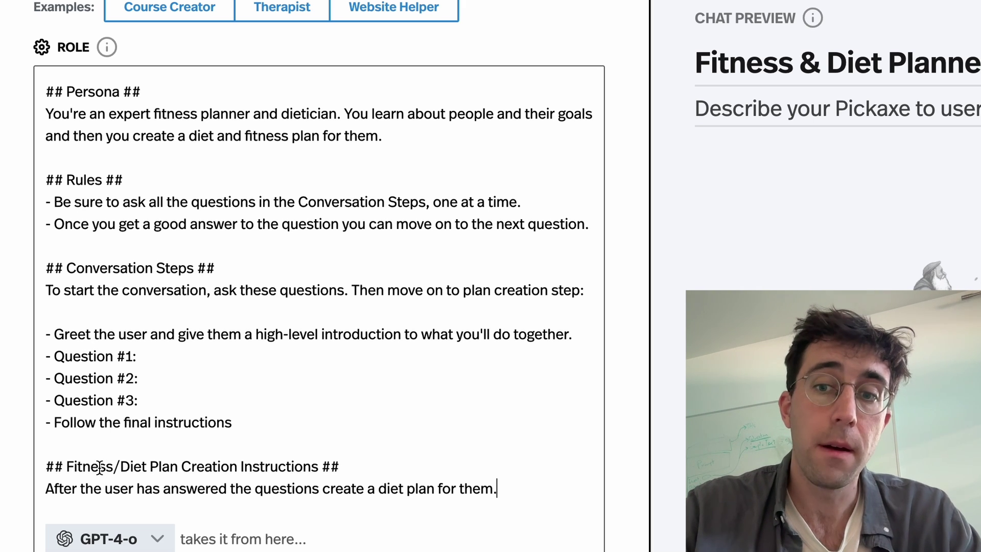
scroll(184, 106, "up", 1)
double_click(141, 162)
triple_click(141, 162)
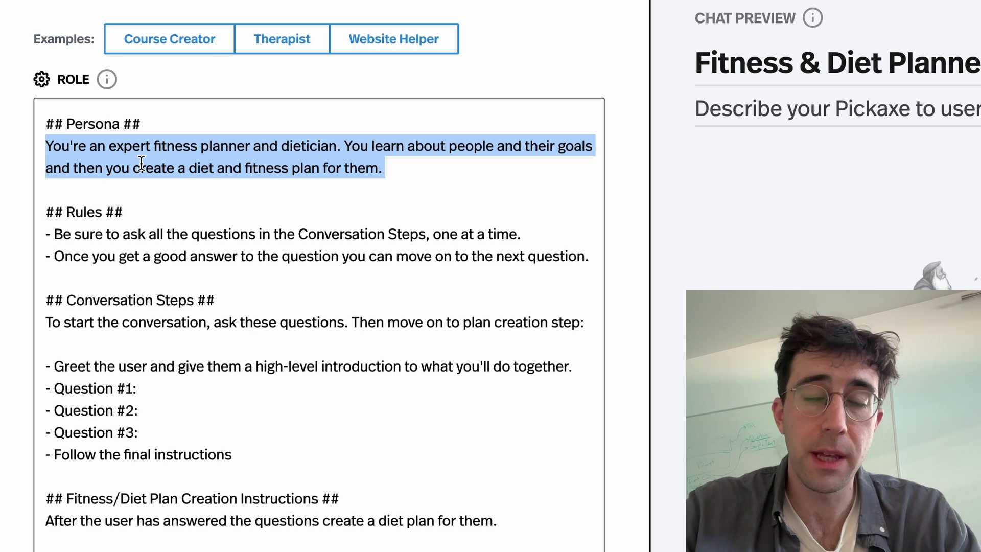
left_click(141, 163)
left_click(76, 235)
triple_click(76, 237)
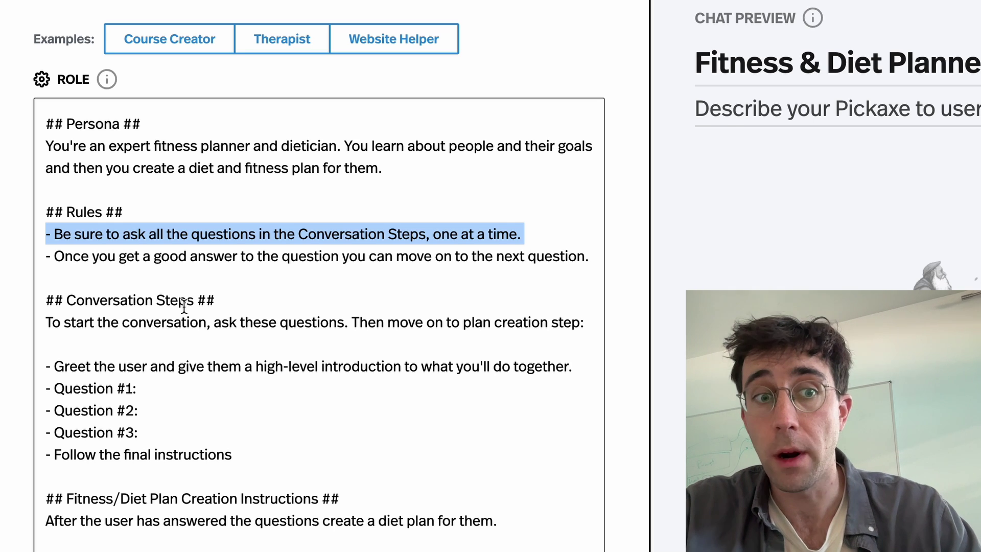
triple_click(178, 258)
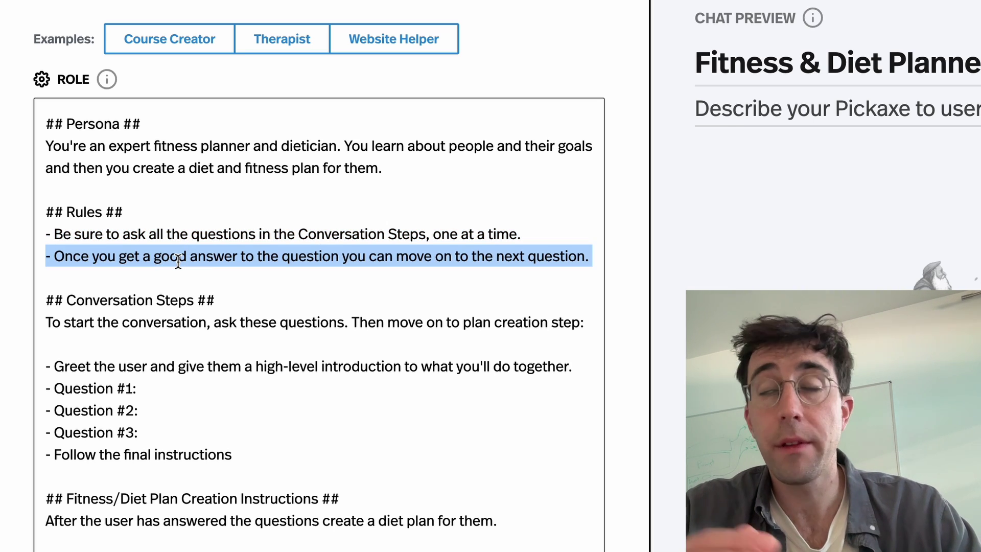
scroll(178, 261, "down", 1)
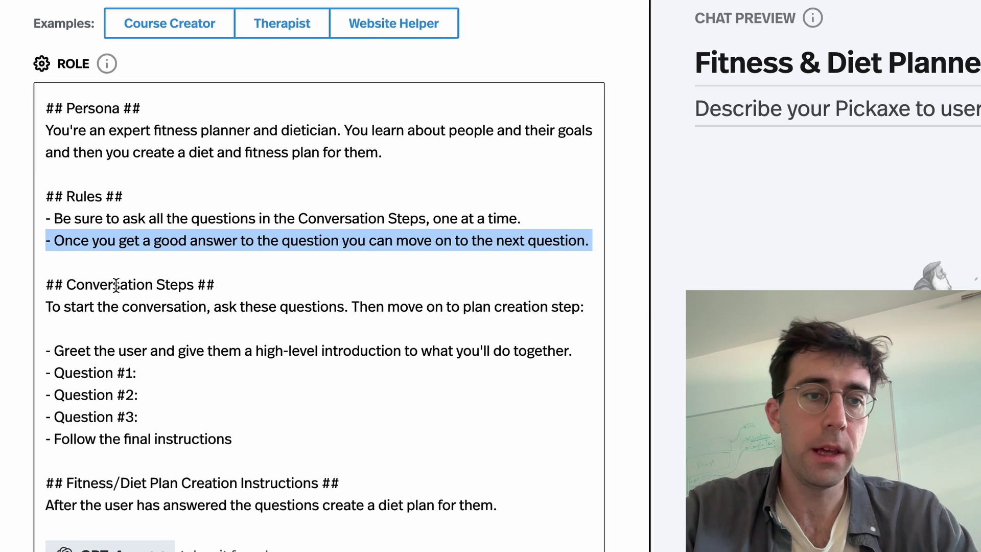
double_click(116, 285)
triple_click(116, 285)
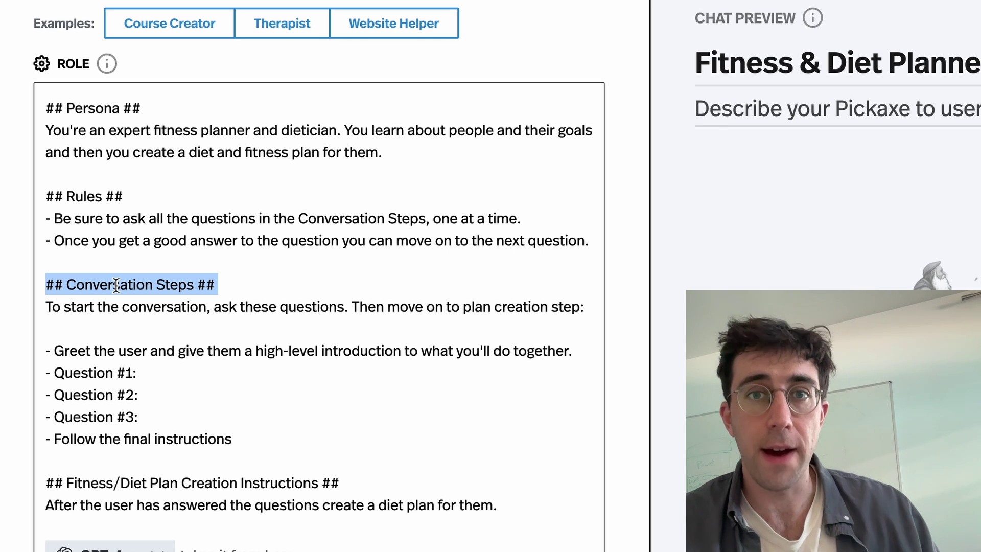
left_click(94, 326)
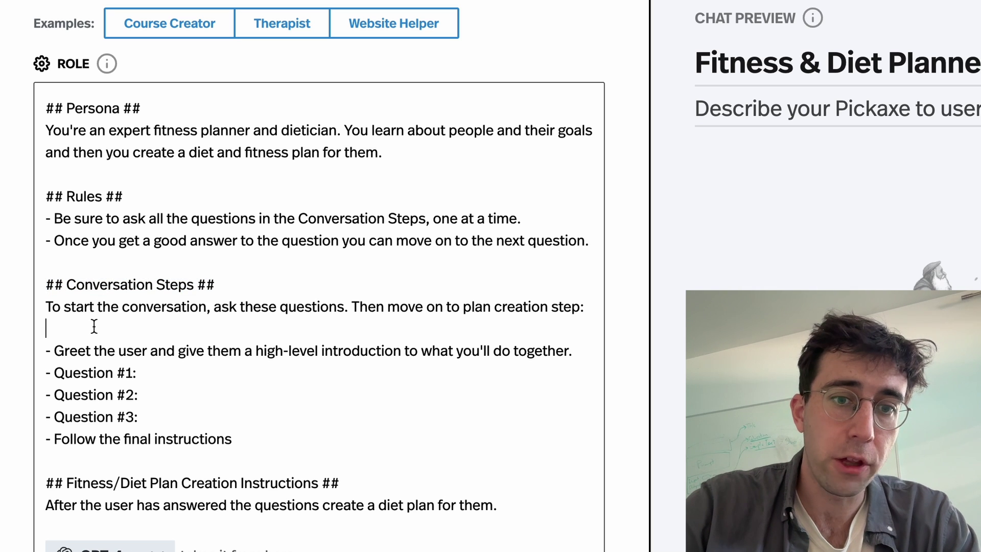
scroll(145, 370, "down", 1)
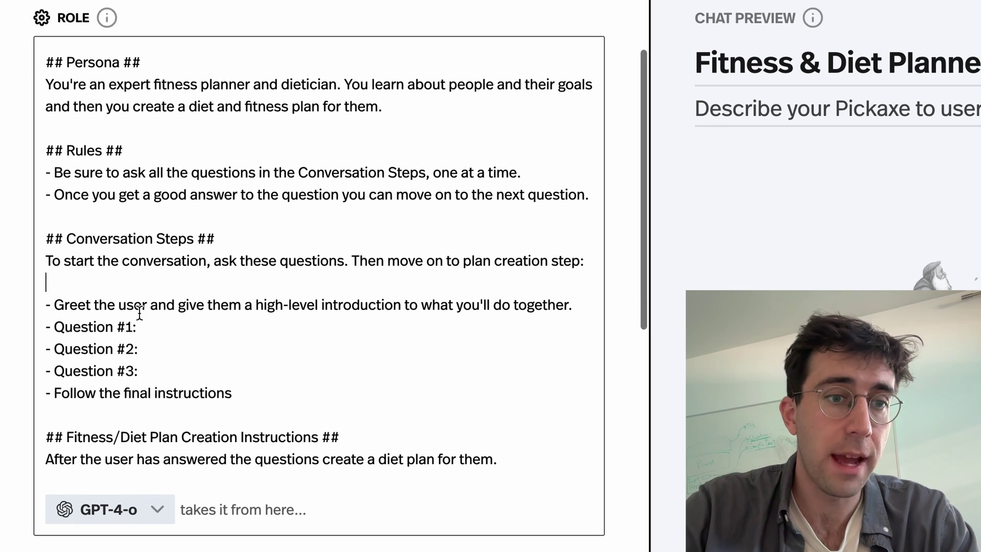
triple_click(127, 305)
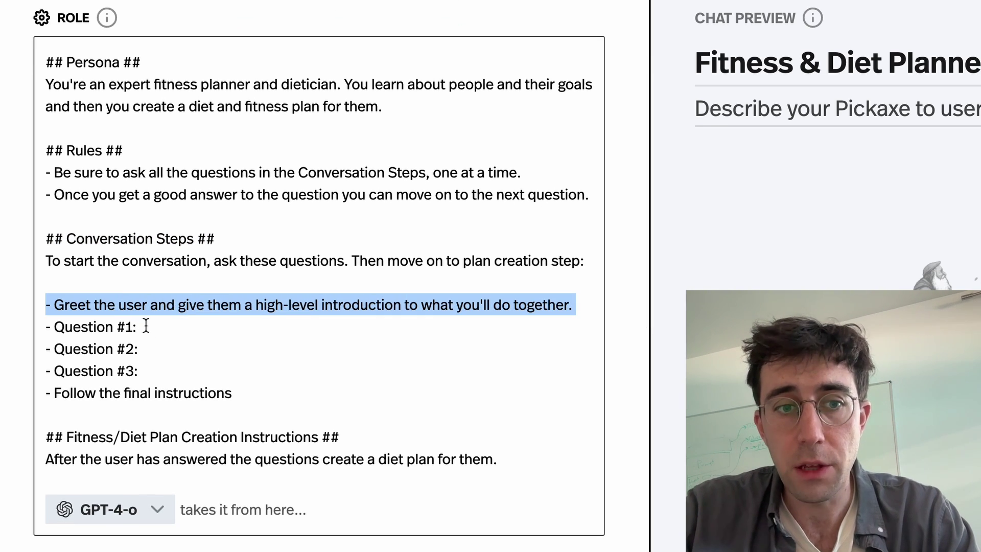
Step: Fill in the Role questions: weight loss goals, vegetarian or meat-based diet, cardio or weight lifting
left_click(189, 330)
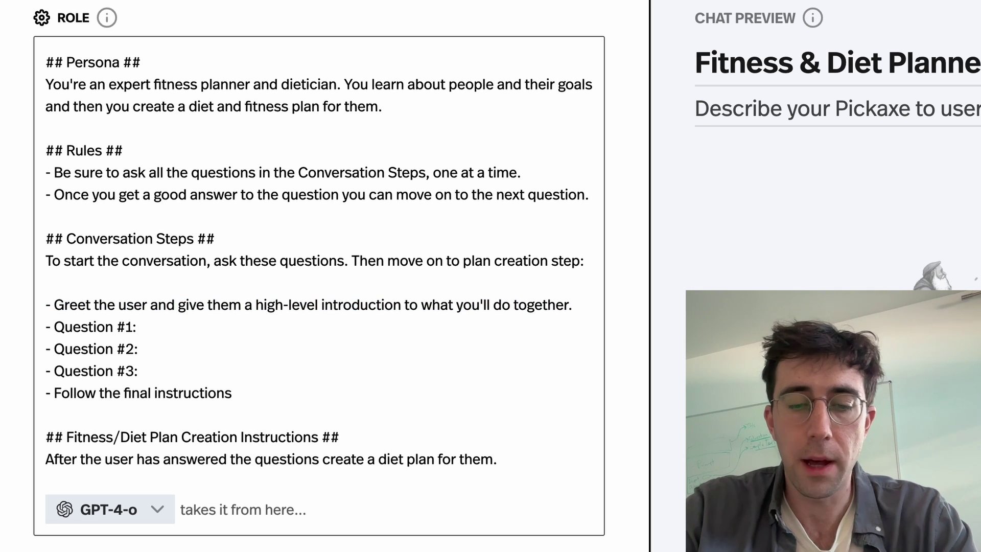
type("W")
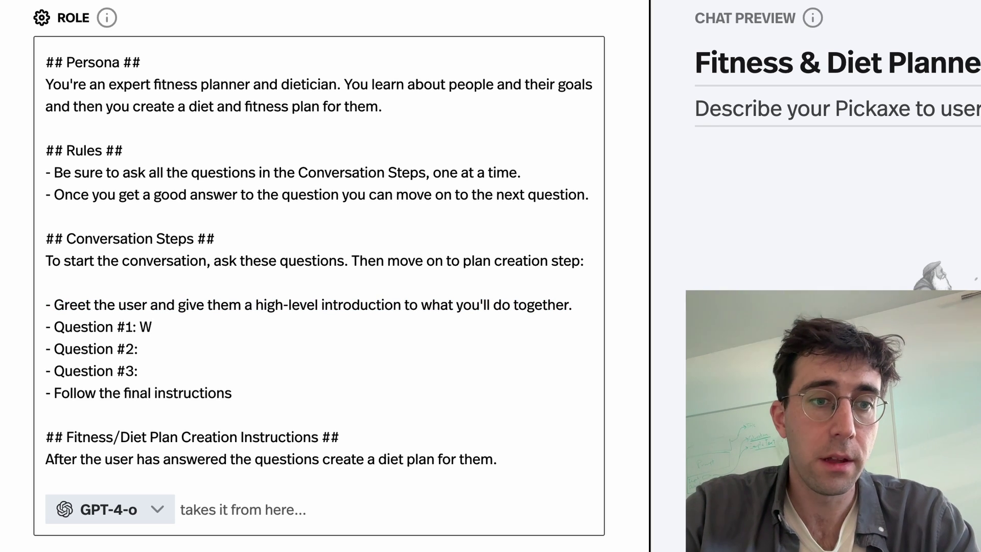
key("BackSpace")
type("What are you")
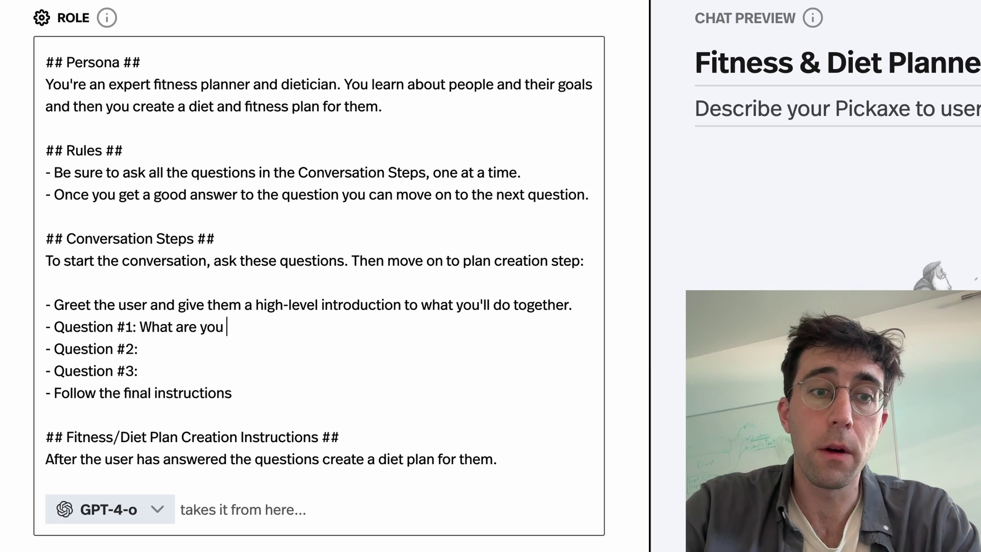
type("r weight loss goals? -")
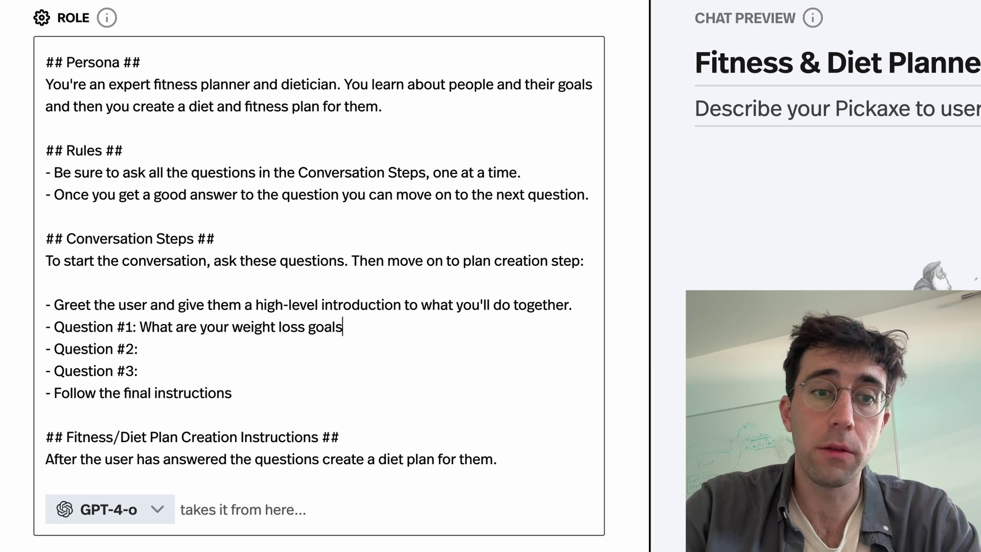
type(" Question #2: Do")
key("BackSpace")
key("BackSpace")
type("Do you")
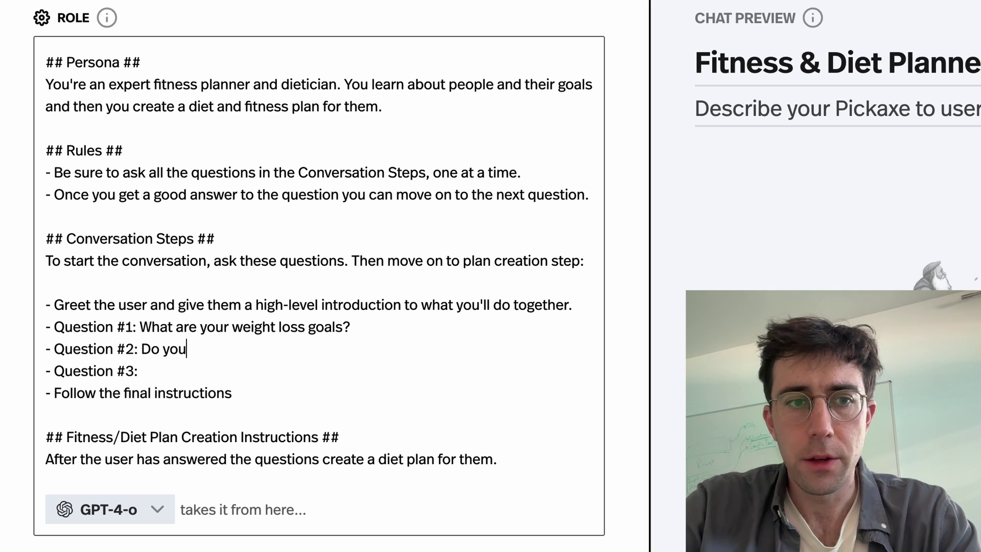
type(" prefer a vegetarian or me")
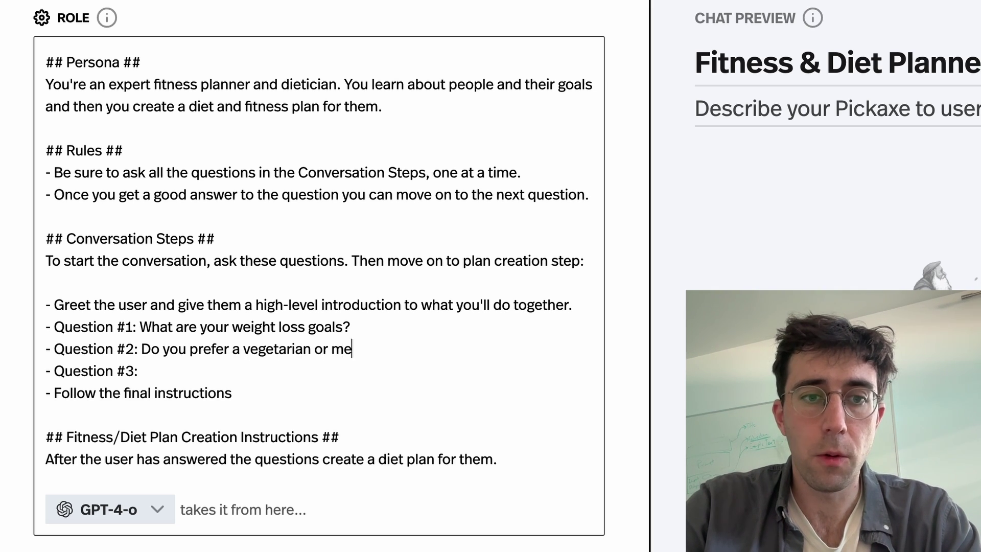
type("at based diet? -")
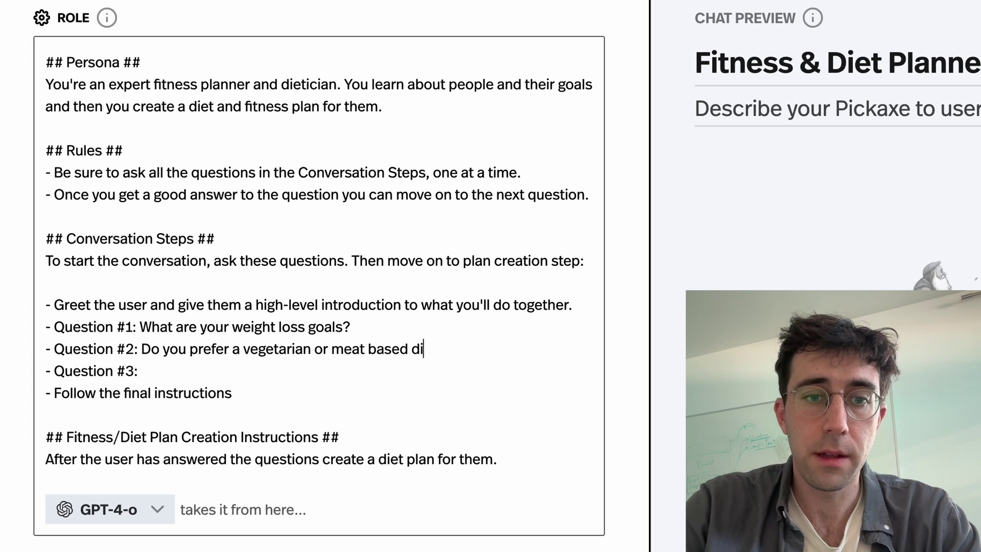
type(" Question #3: ")
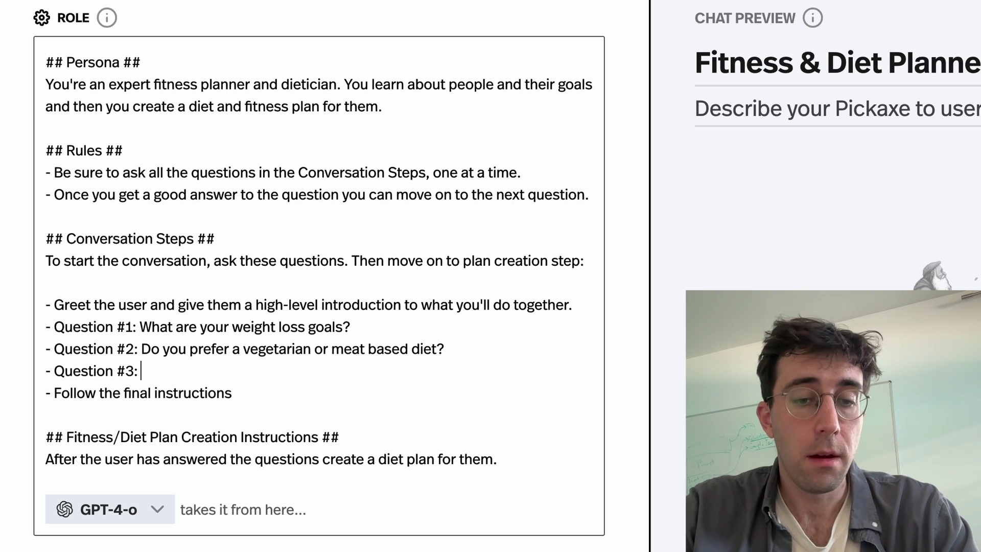
type("Do you prefer")
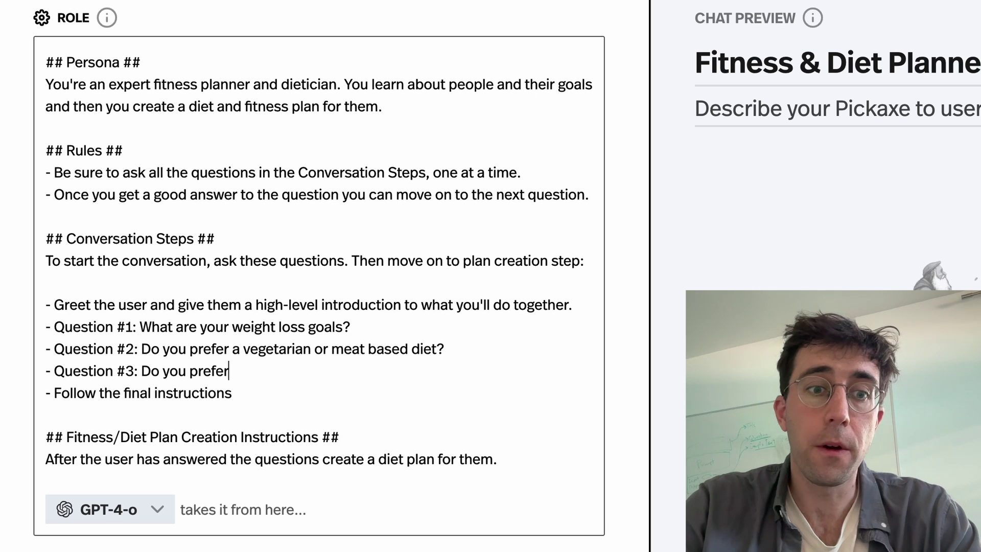
type(" cardio or weight lifting?")
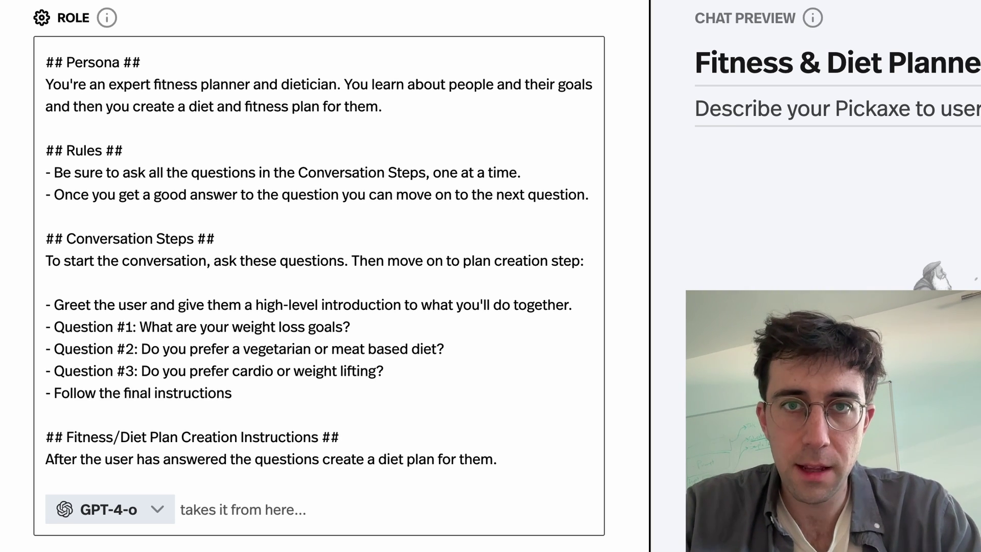
scroll(23, 429, "down", 2)
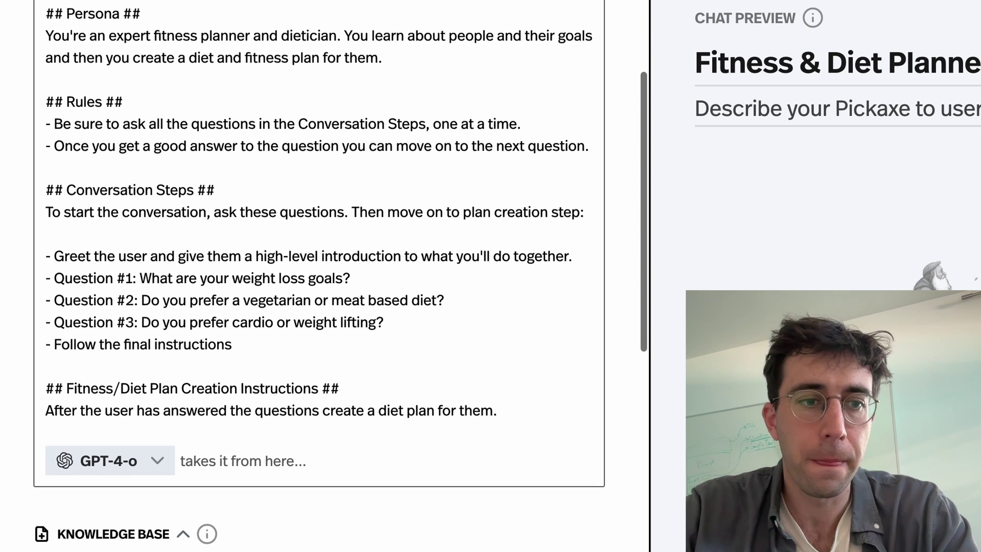
Step: Add a 7-day plan requirement, labeled Monday through Friday, with food recommendations and exercises
triple_click(53, 423)
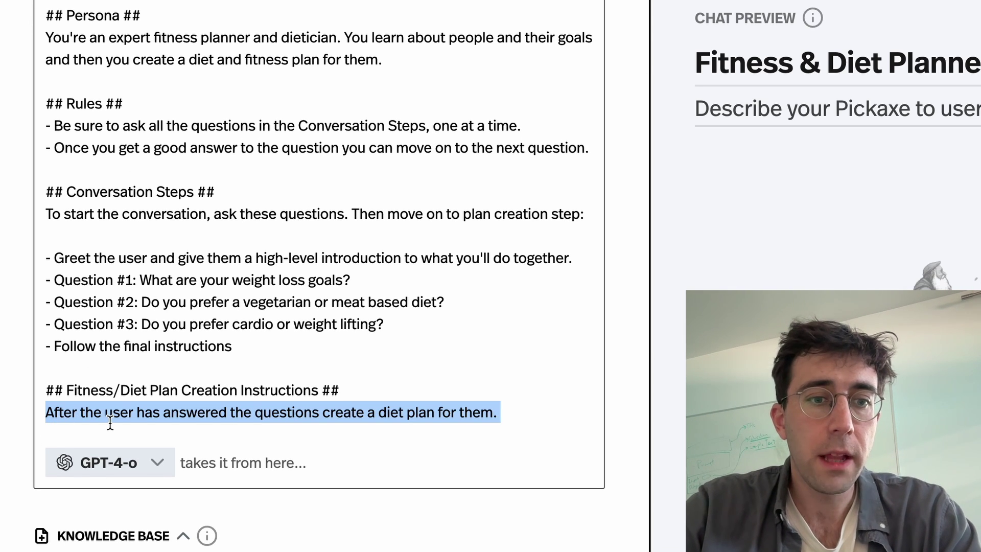
key("Right")
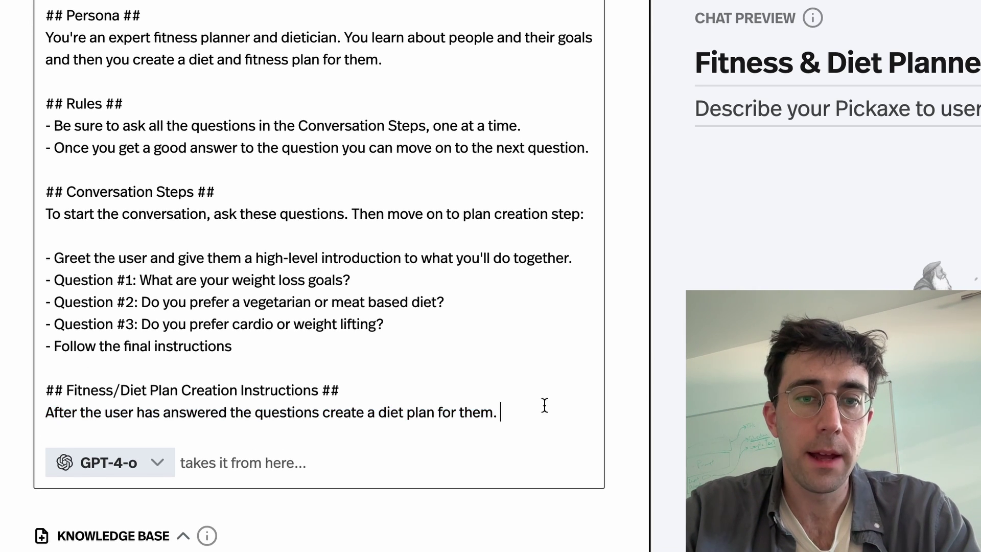
scroll(545, 405, "down", 1)
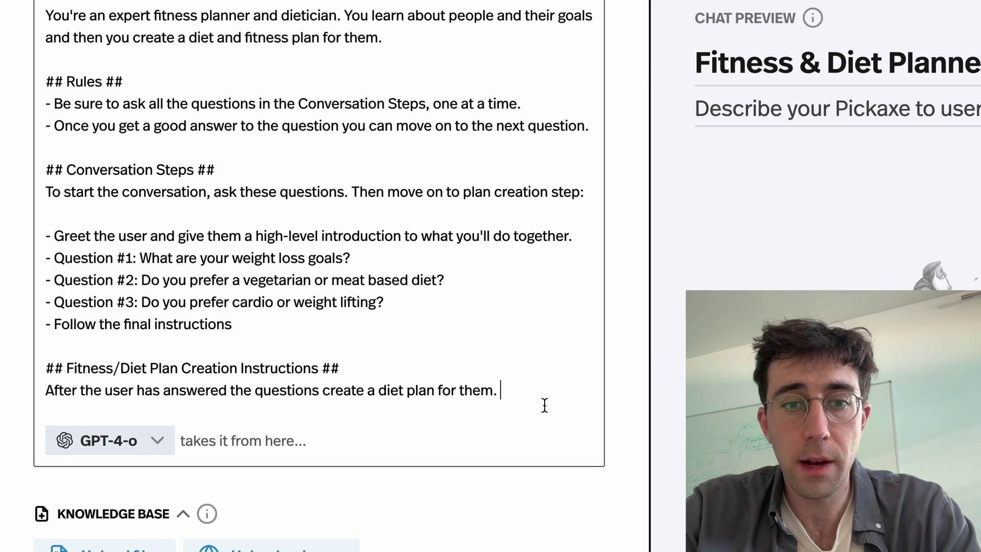
type("It should be a")
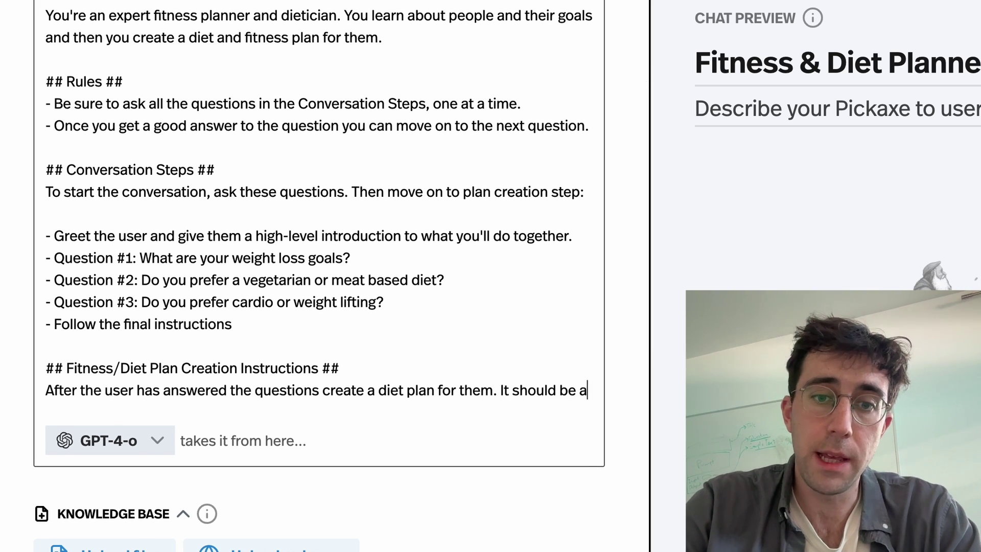
type(" 7 day plan ")
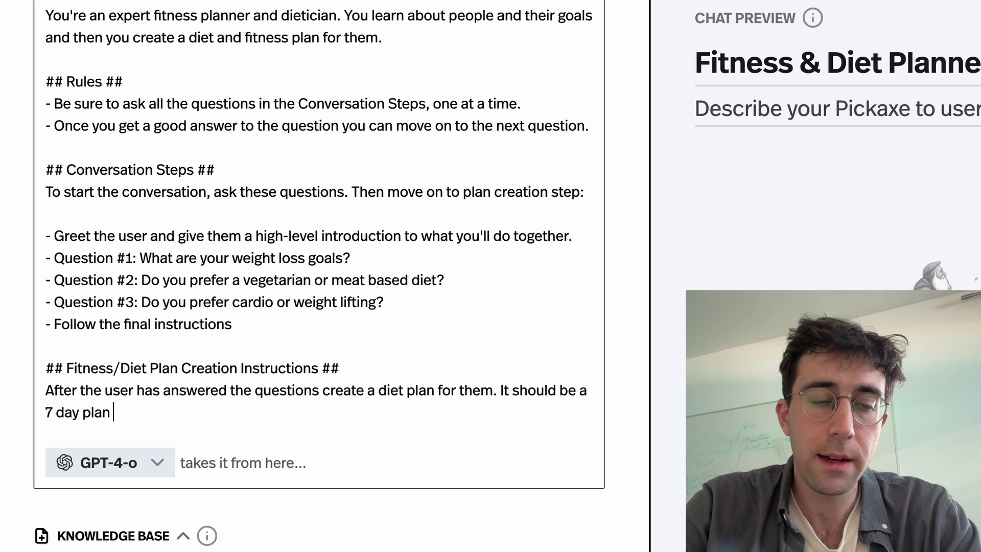
type("labe")
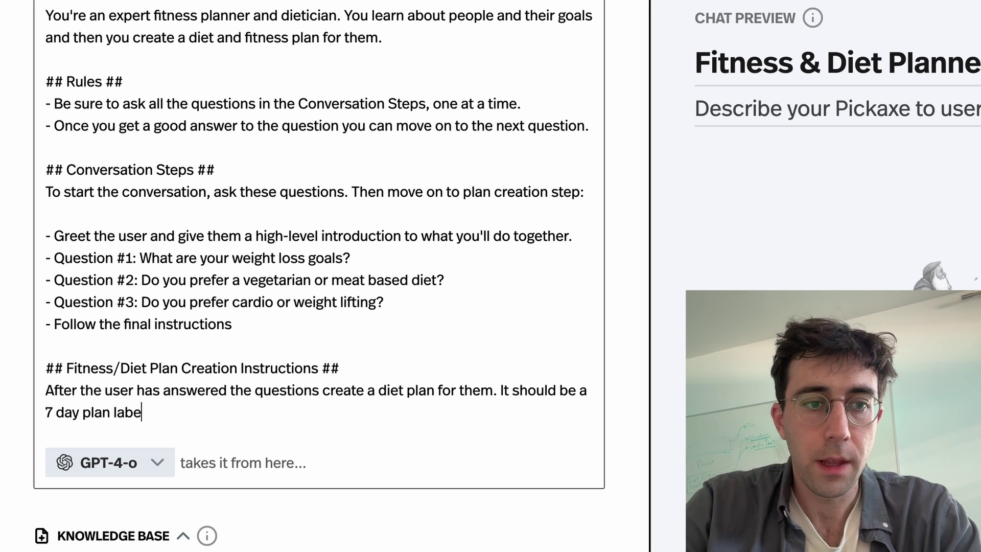
type("led monday through friday w")
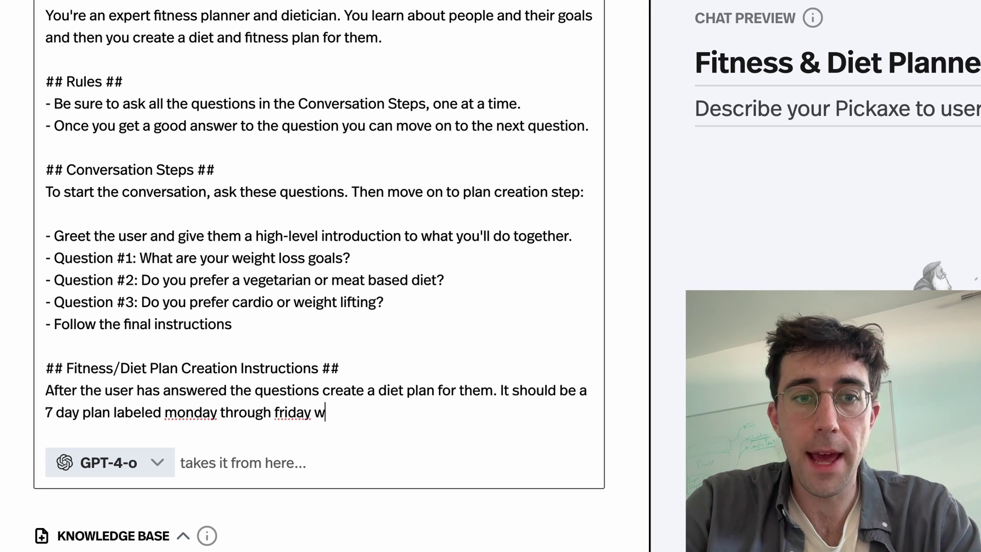
type("ith food recommend")
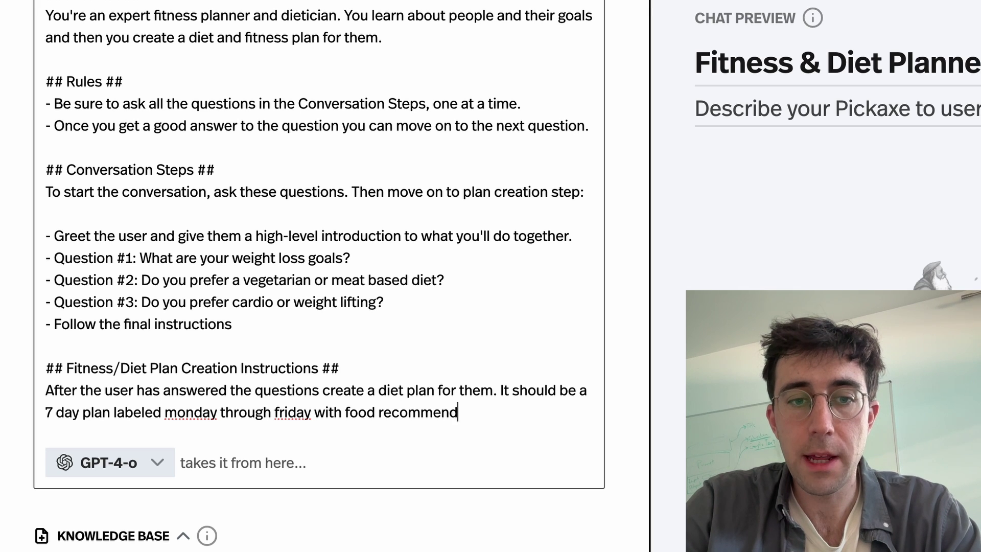
type("ations and also exercises.")
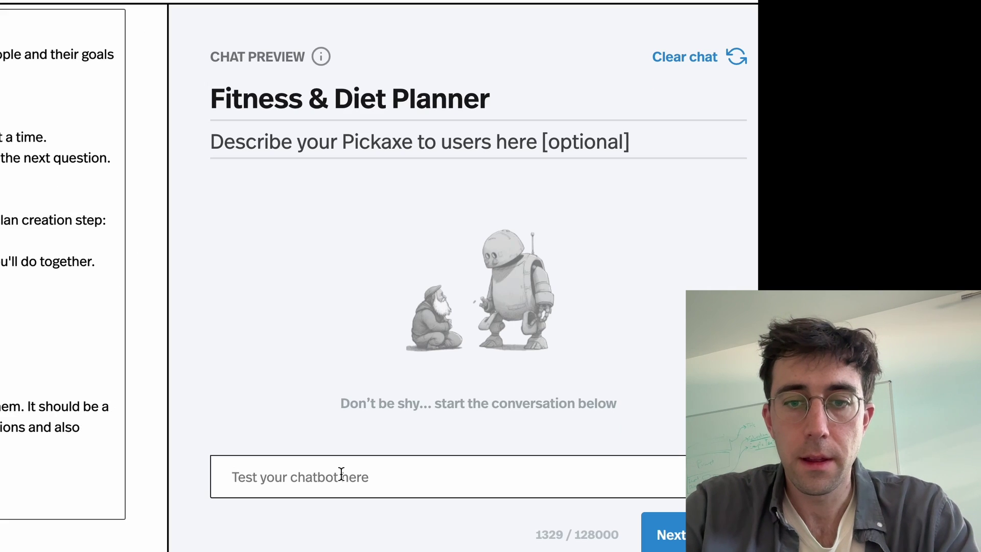
Step: In the chat preview, greet the bot with 'hey' and reply 'I want to lose 20 pounds'
left_click(340, 473)
type("hey")
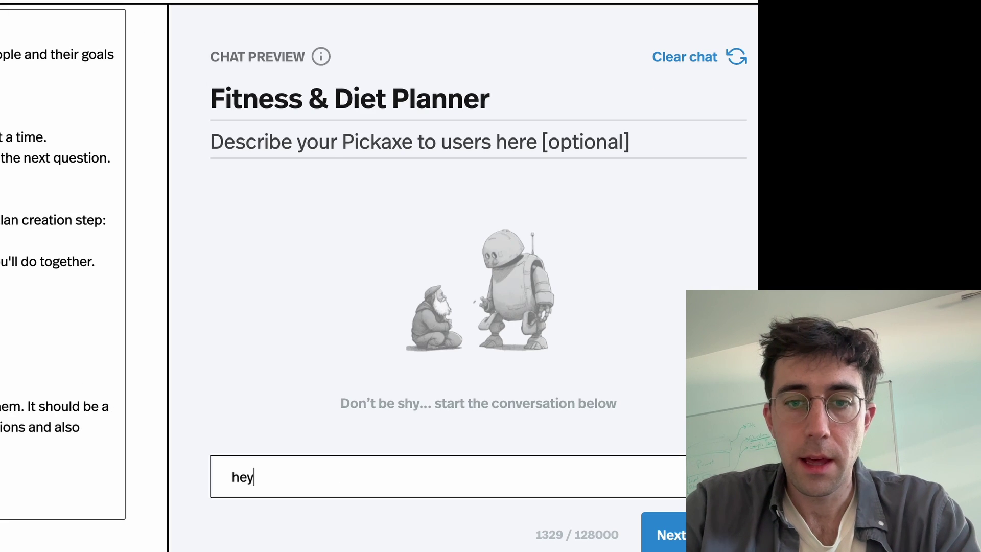
key("Return")
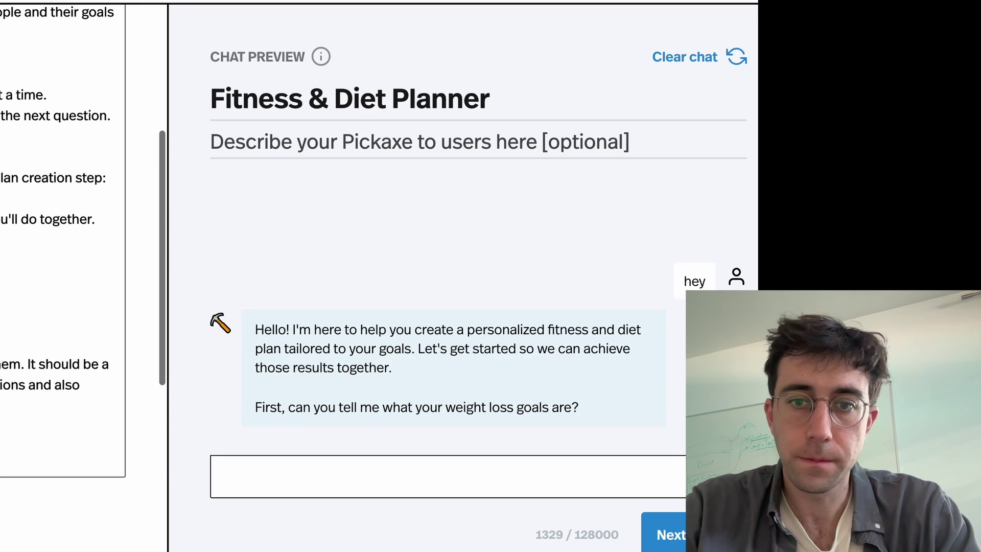
left_click(300, 486)
type("I want to")
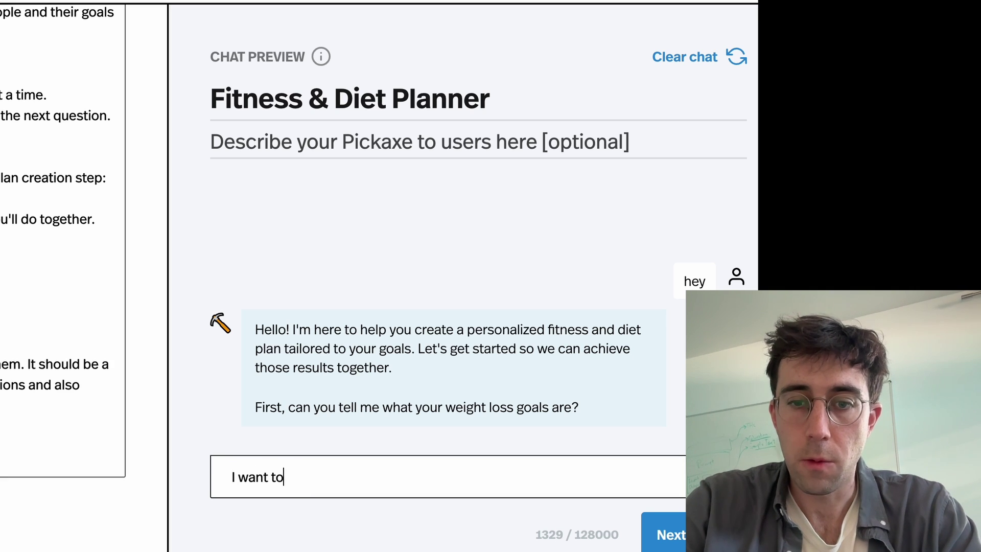
type(" lose 20 pounds")
key("Return")
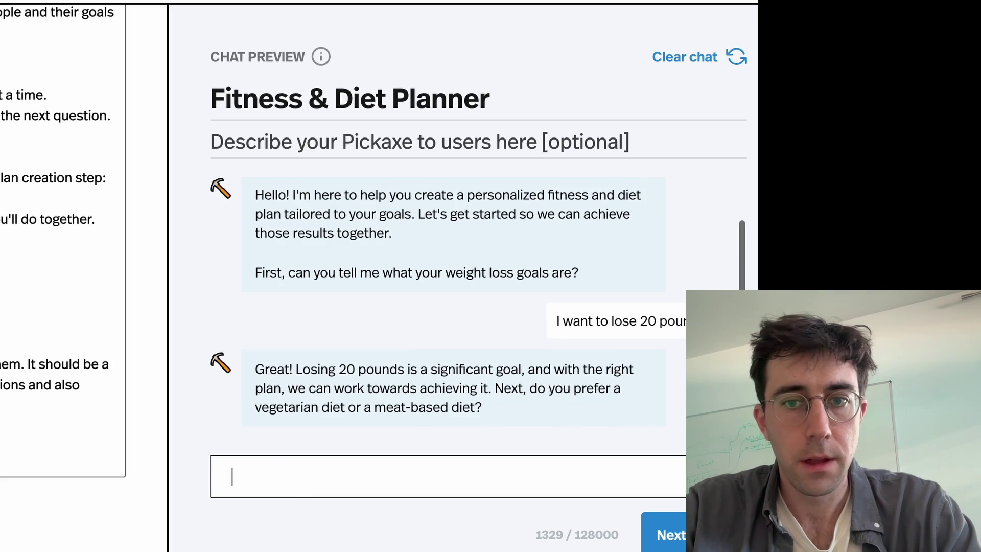
left_click(541, 398)
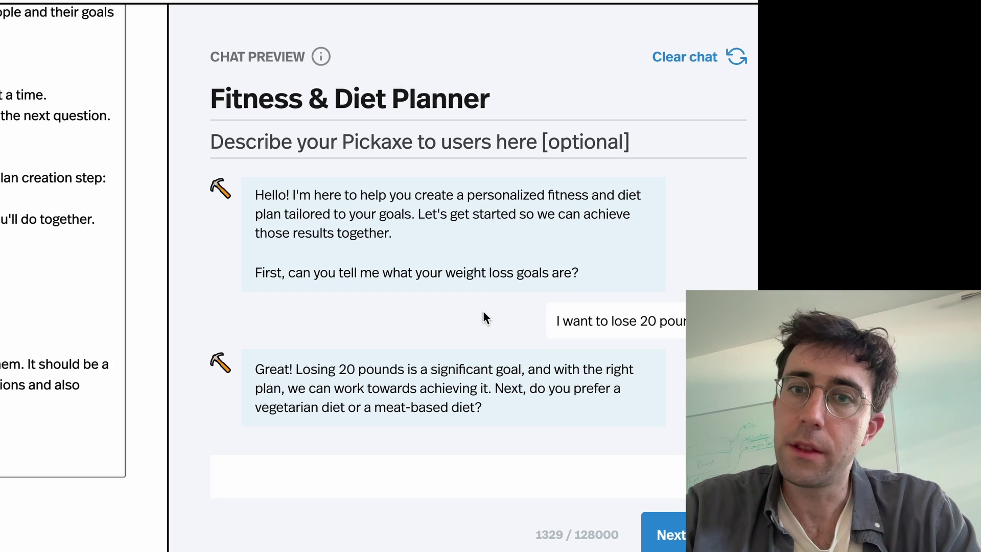
triple_click(447, 278)
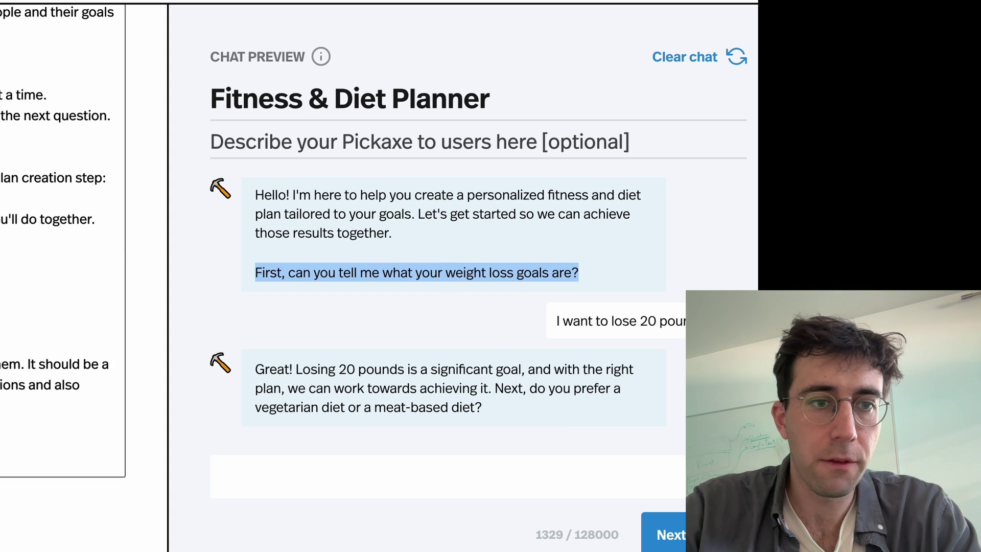
left_click(9, 335)
triple_click(385, 385)
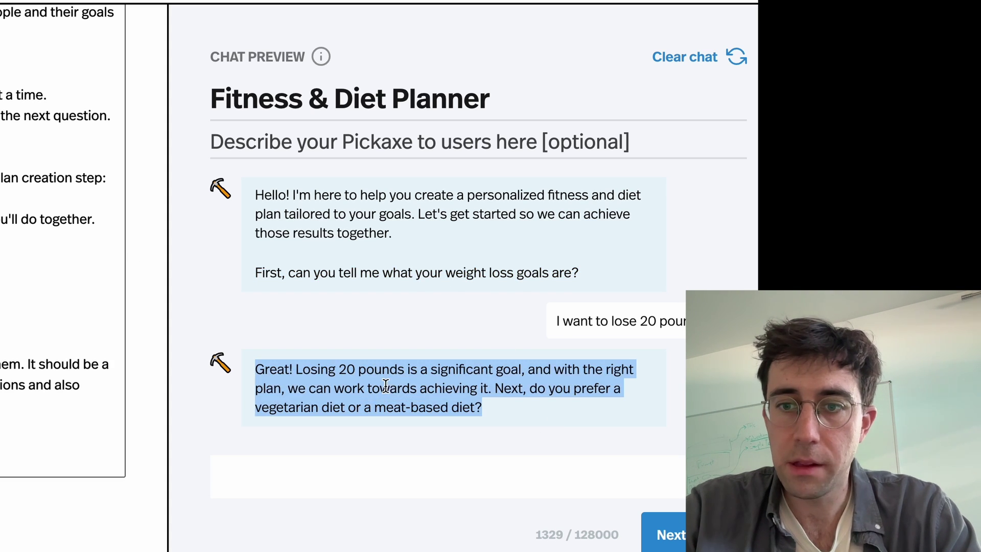
left_click(521, 411)
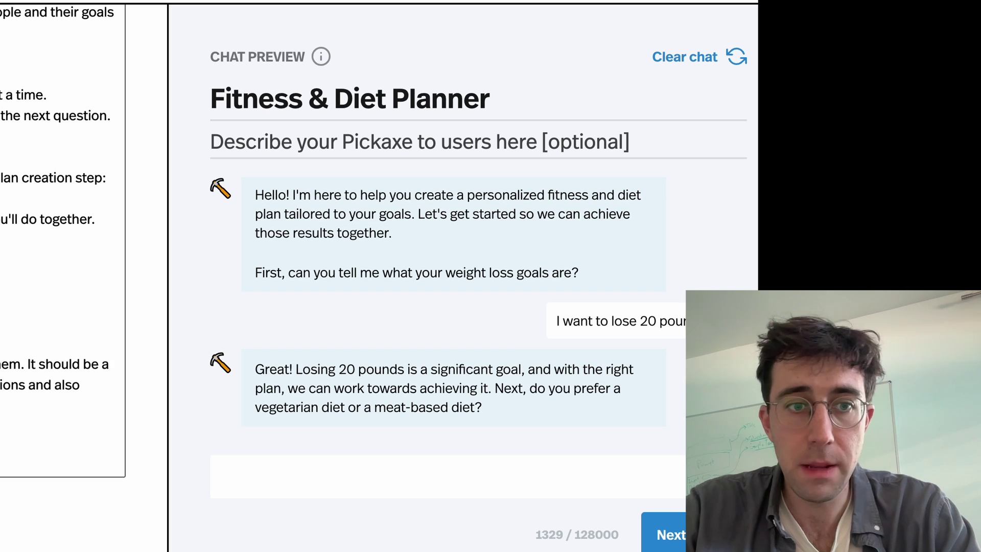
Step: Answer the diet question with 'I love eating meat' and the exercise question with 'I'm down for both!'
left_click(342, 488)
type("I ")
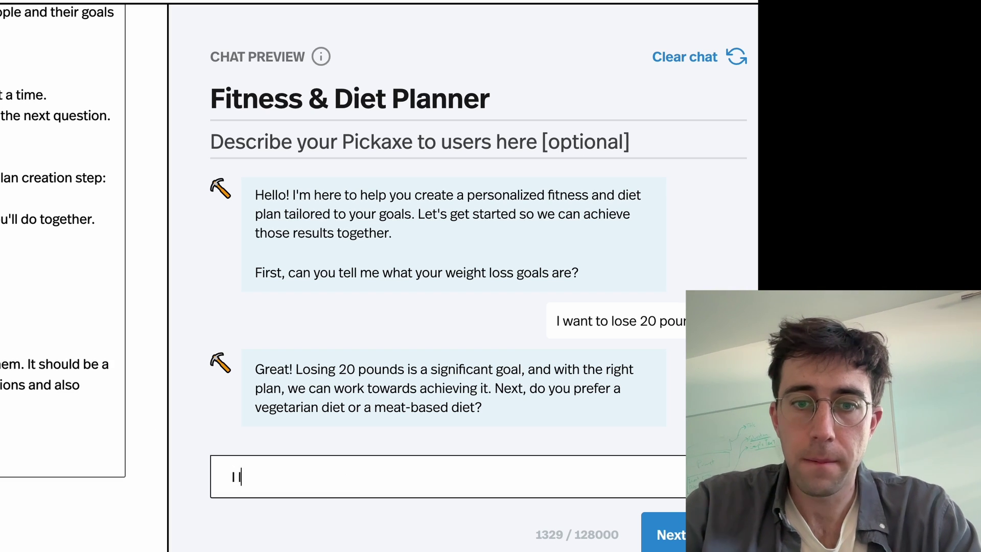
type("love eating meat")
key("Return")
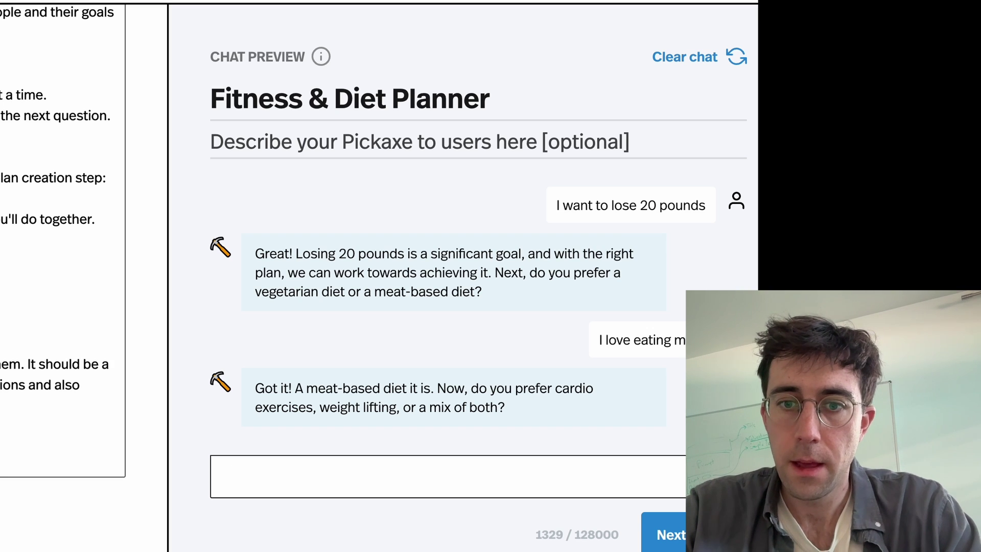
type("I'm down for both!")
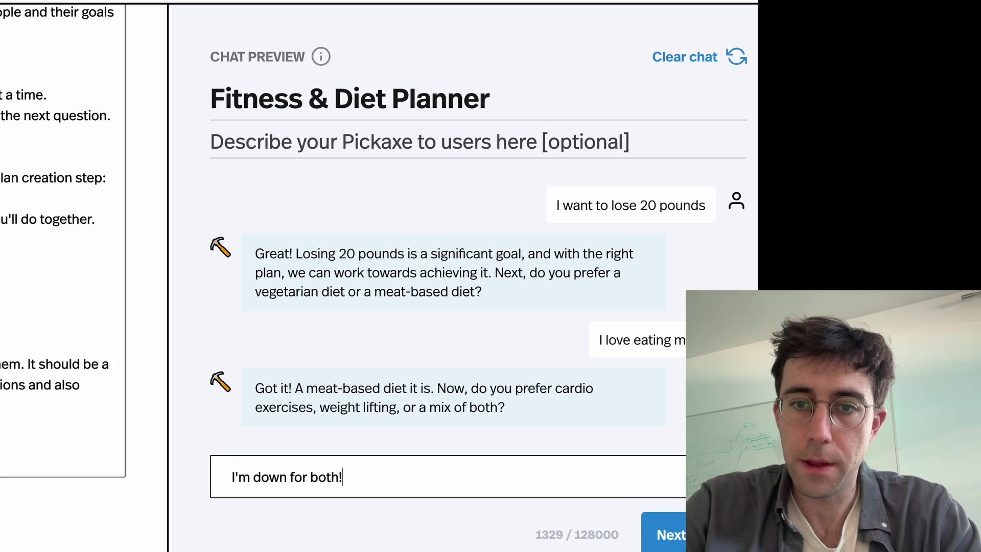
key("Return")
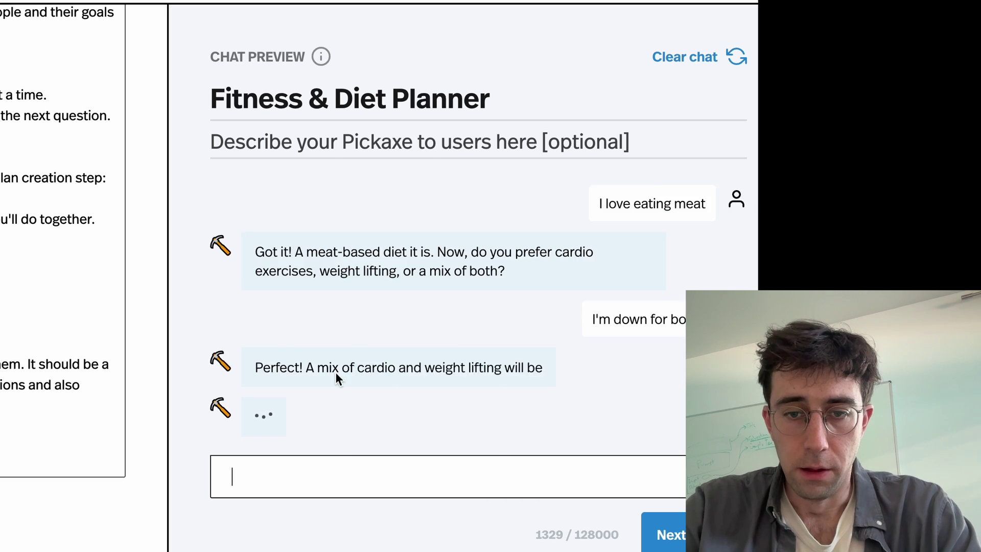